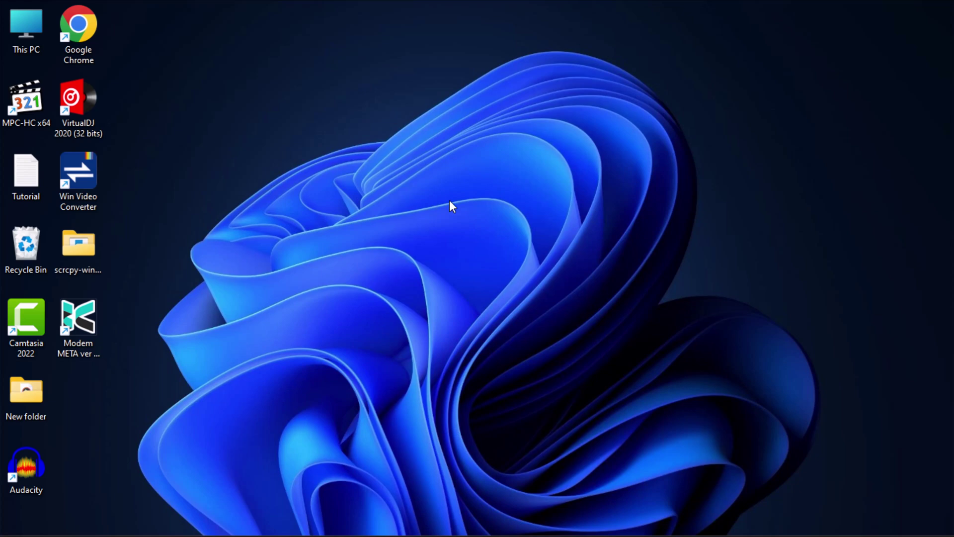
- Reach the Installed apps list under Apps in Windows Settings
{"action": "left_click", "coordinate": [300, 518]}
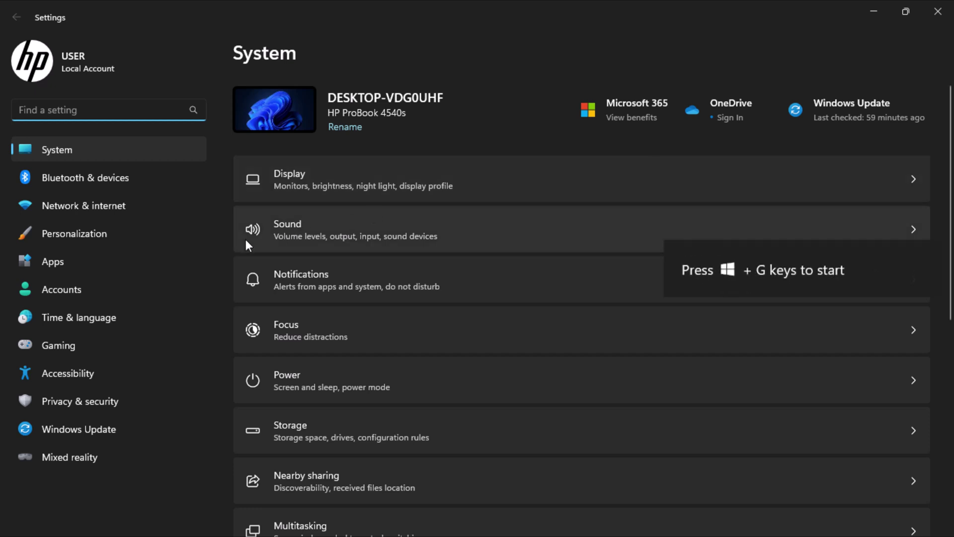
{"action": "left_click", "coordinate": [111, 266]}
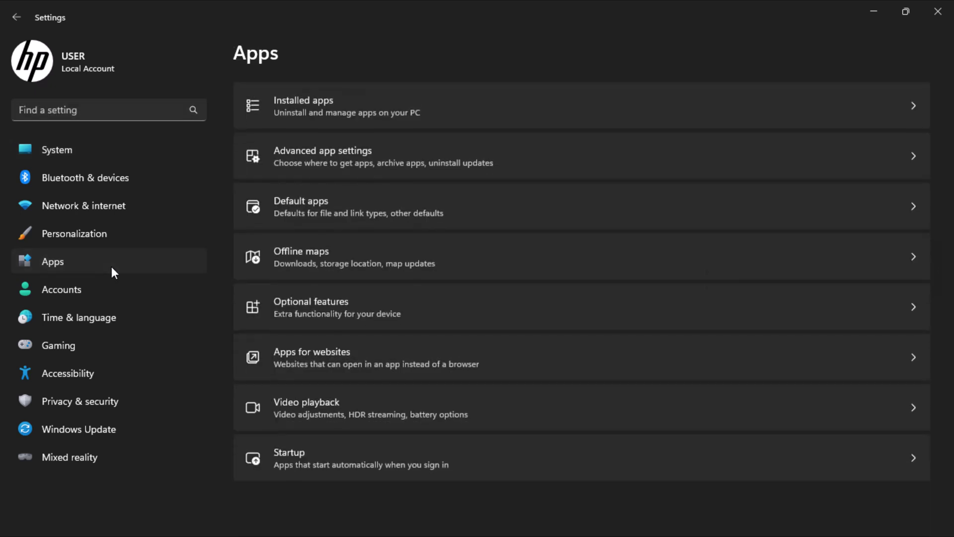
{"action": "left_click", "coordinate": [489, 106]}
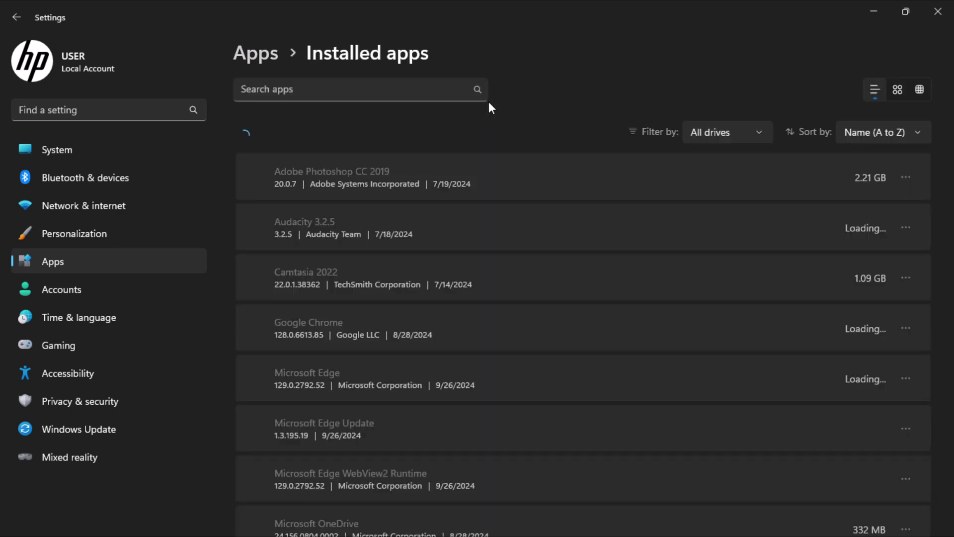
{"action": "scroll", "coordinate": [492, 222], "scroll_direction": "down", "scroll_amount": 3}
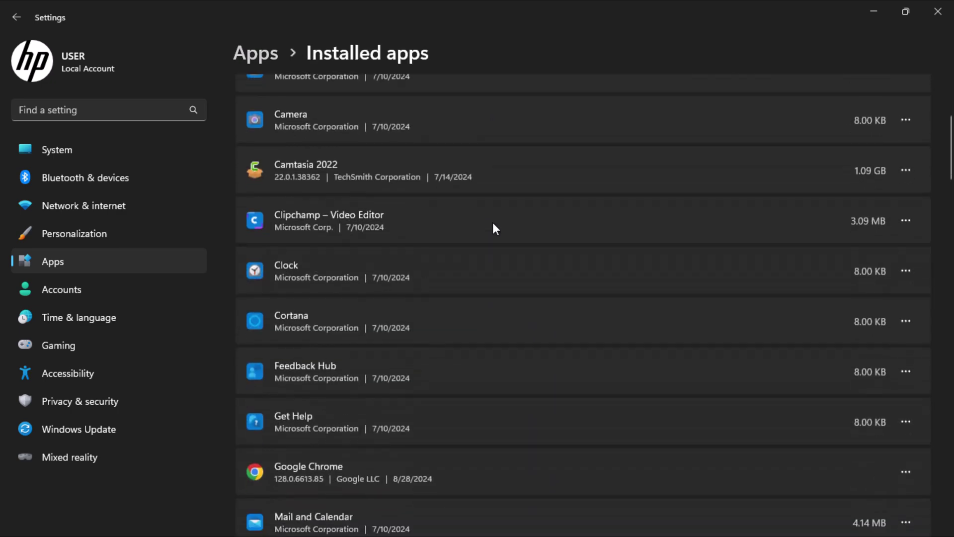
{"action": "scroll", "coordinate": [493, 222], "scroll_direction": "down", "scroll_amount": 3}
{"action": "scroll", "coordinate": [493, 229], "scroll_direction": "up", "scroll_amount": 3}
{"action": "scroll", "coordinate": [493, 237], "scroll_direction": "up", "scroll_amount": 3}
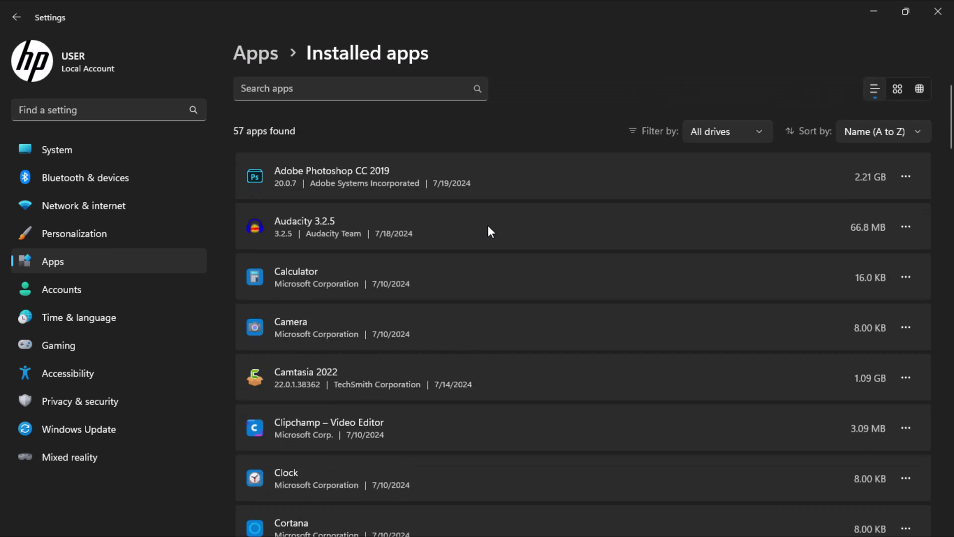
- Filter the list to 'winrar' and choose Uninstall from WinRAR's options menu
{"action": "left_click", "coordinate": [366, 94]}
{"action": "type", "text": "win"}
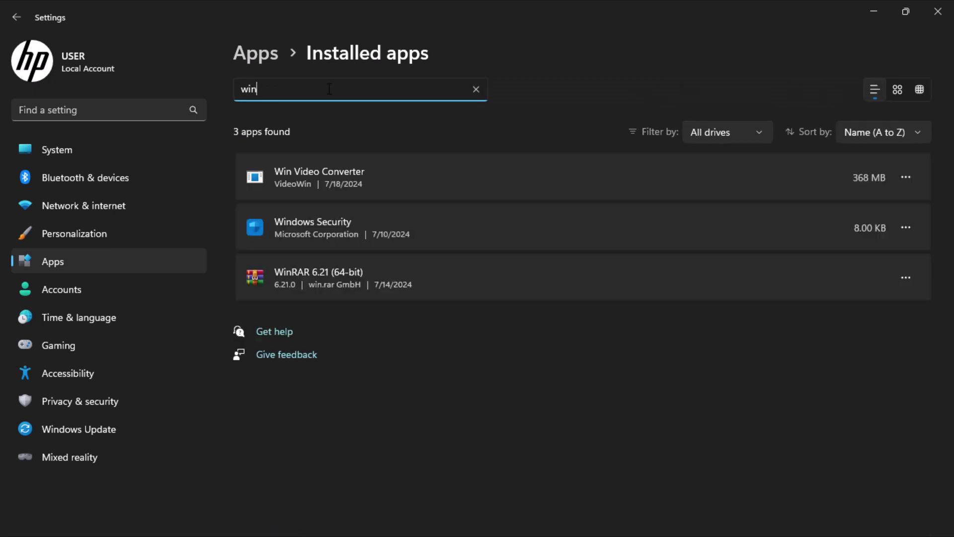
{"action": "type", "text": "rar"}
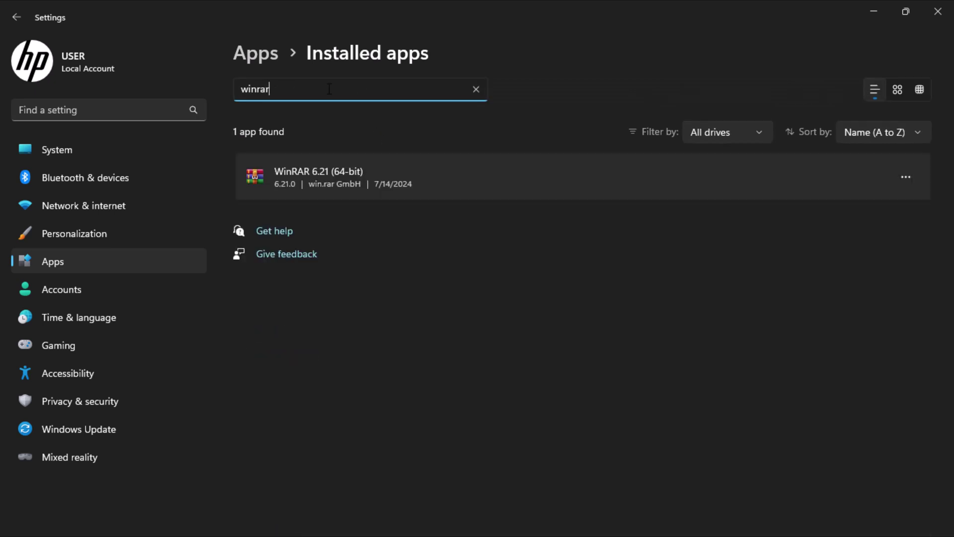
{"action": "left_click", "coordinate": [448, 171]}
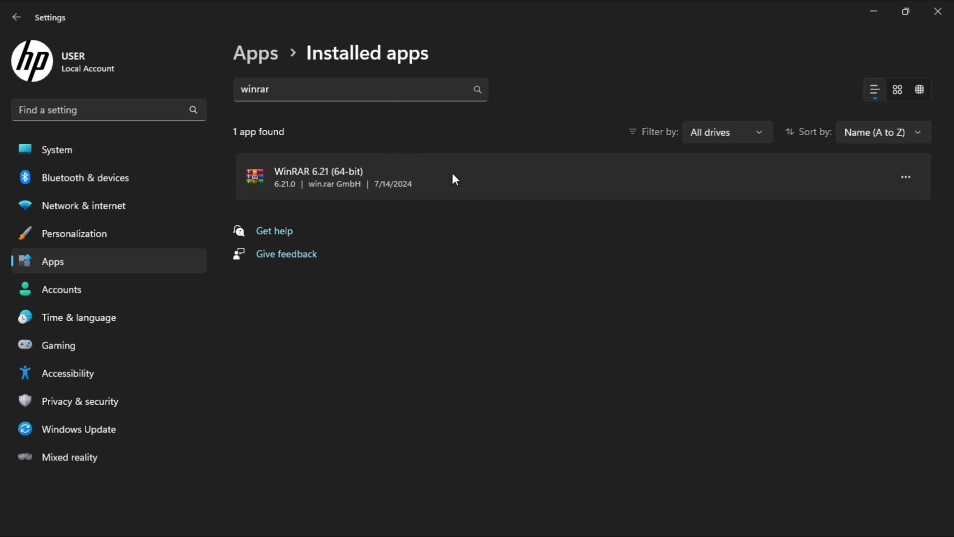
{"action": "left_click", "coordinate": [907, 177]}
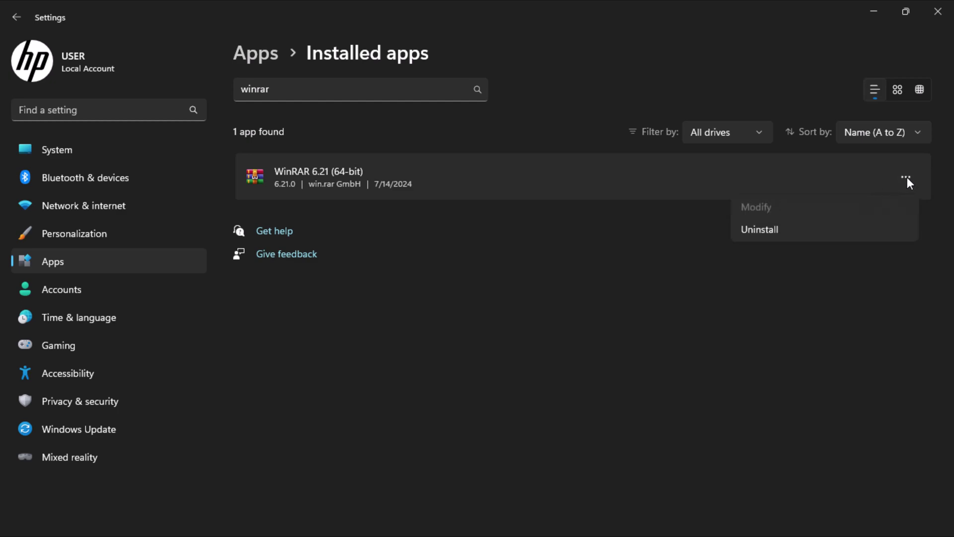
{"action": "left_click", "coordinate": [816, 231]}
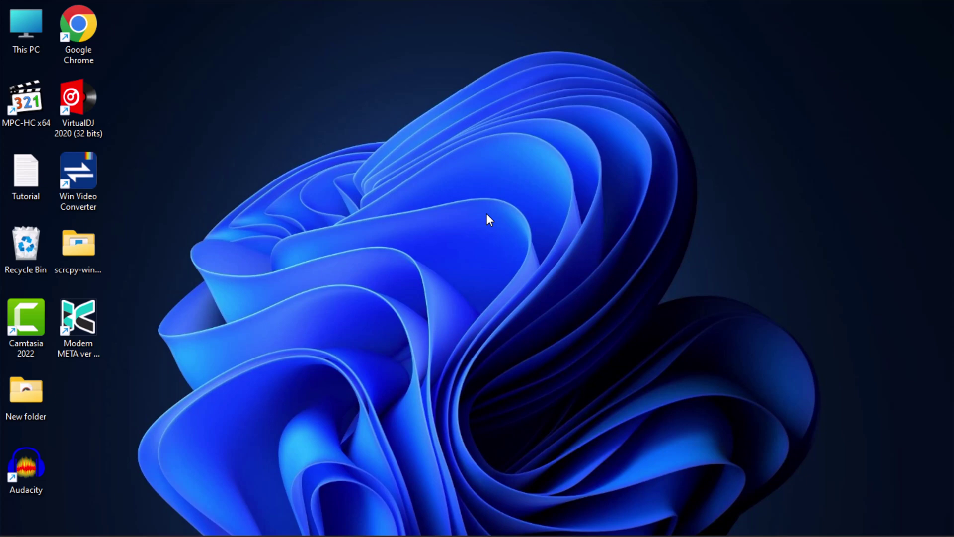
- Launch Control Panel from a Start menu search for 'control panel'
{"action": "left_click", "coordinate": [332, 521]}
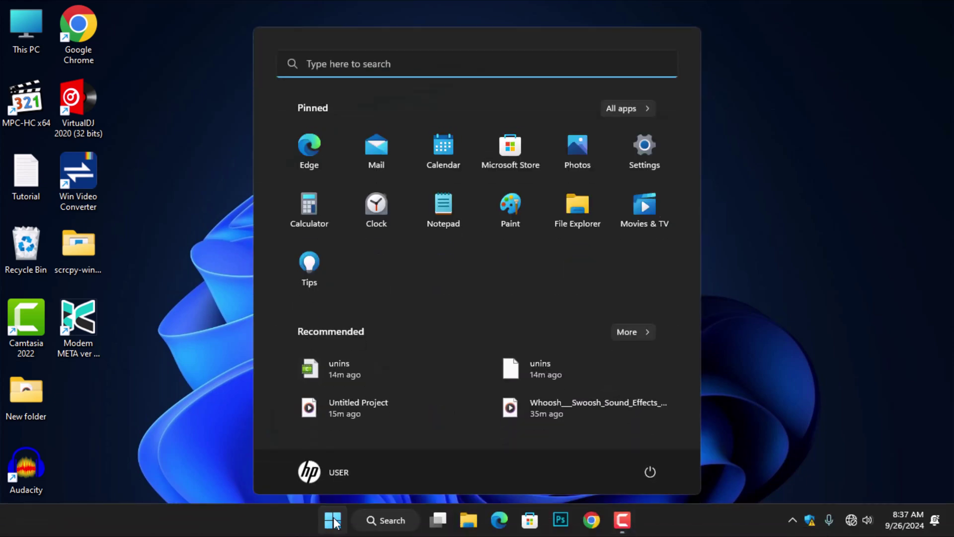
{"action": "type", "text": "control panel"}
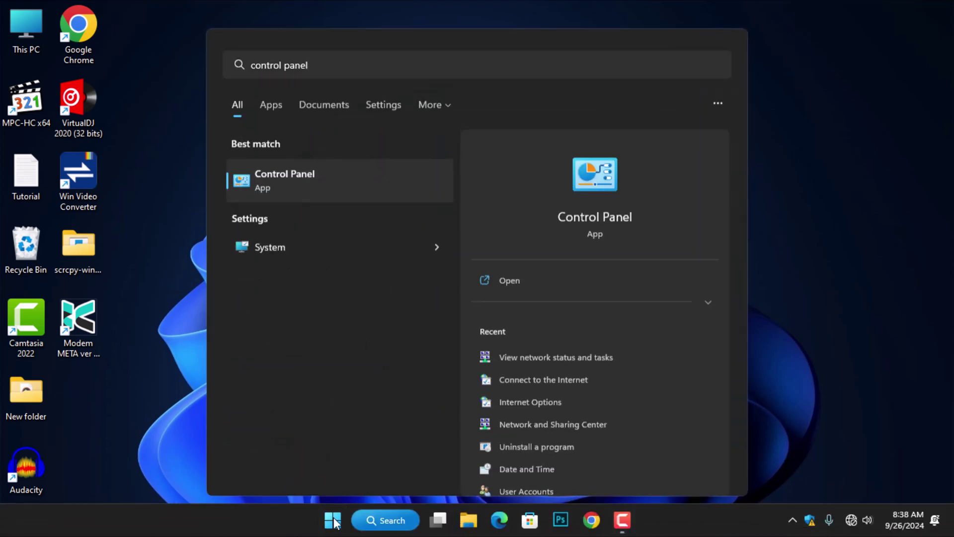
{"action": "key", "text": "Return"}
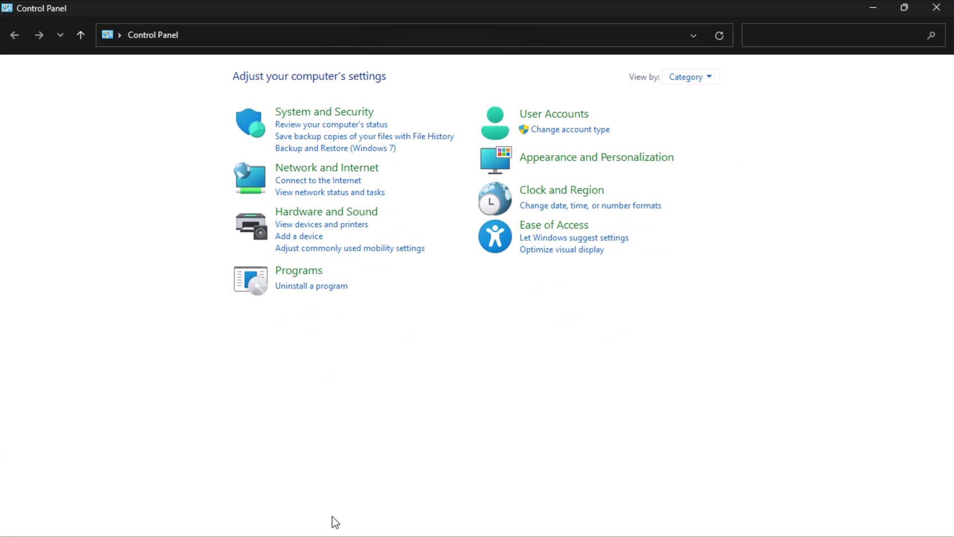
- Show Audacity's Uninstall option in Programs and Features, then close Control Panel
{"action": "left_click", "coordinate": [311, 287]}
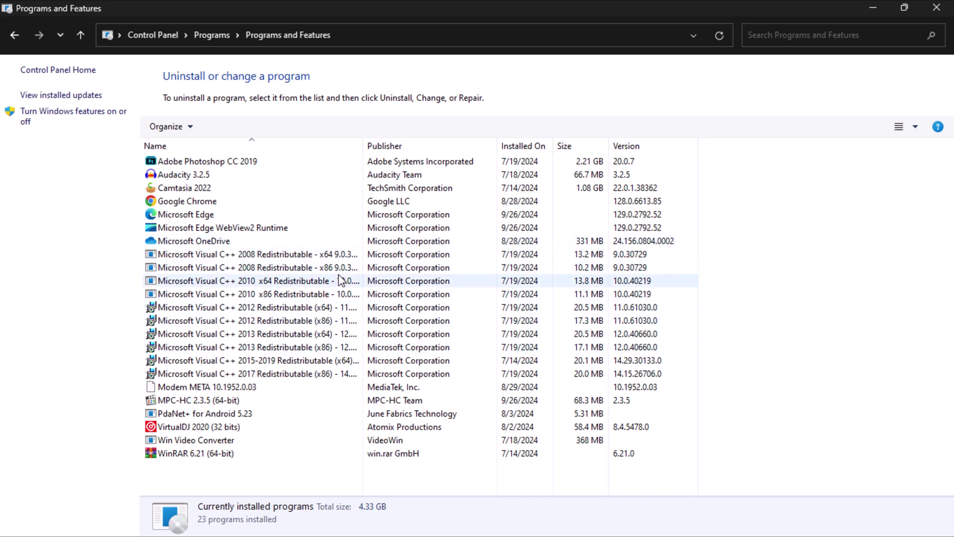
{"action": "left_click", "coordinate": [291, 179]}
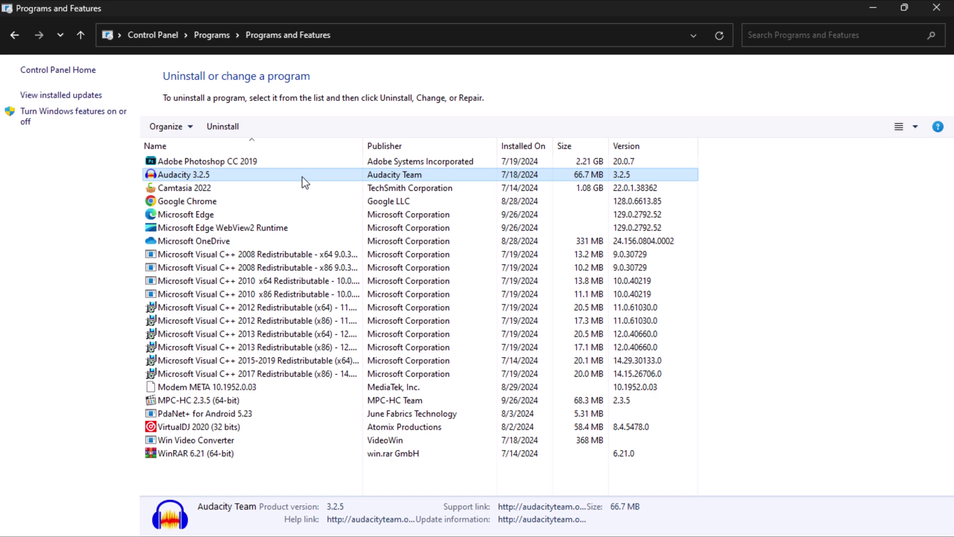
{"action": "right_click", "coordinate": [303, 180]}
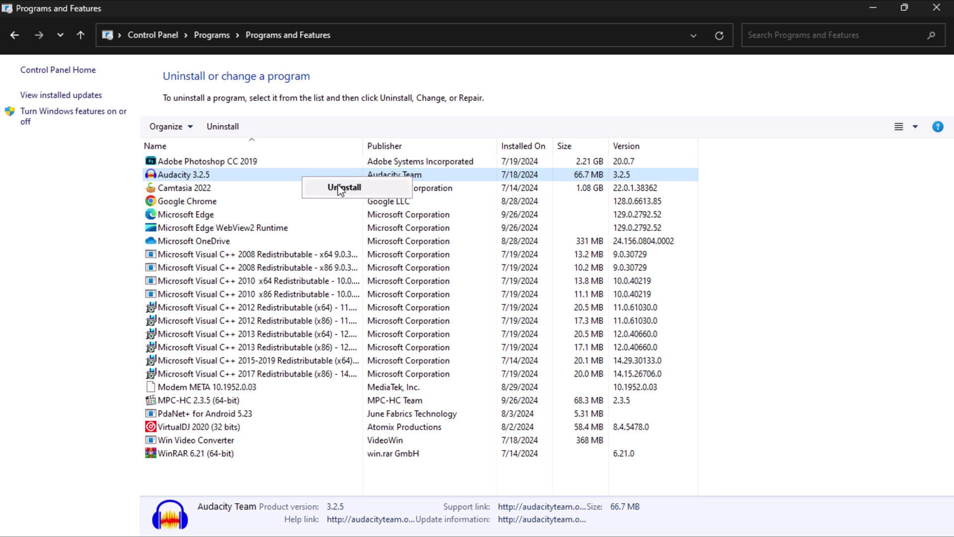
{"action": "left_click", "coordinate": [938, 9]}
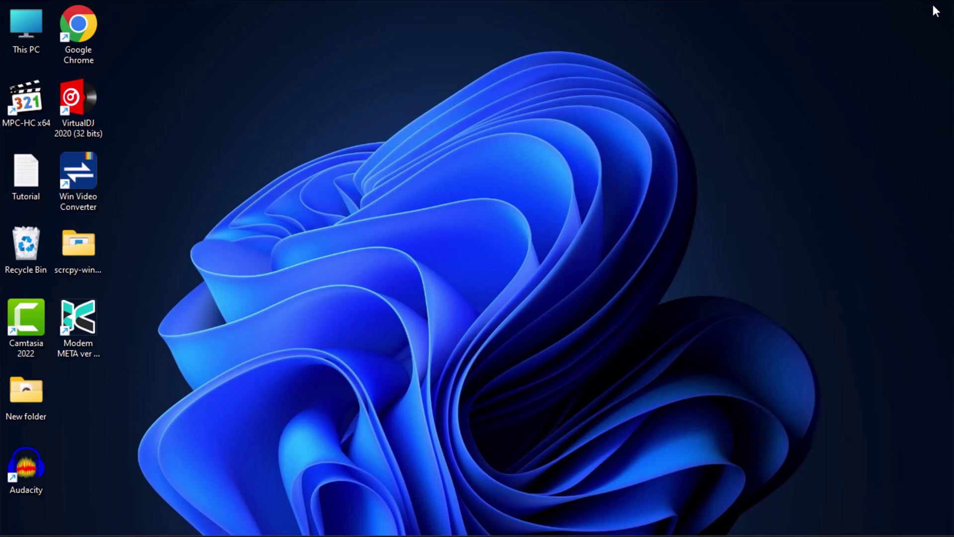
- Open the file location of the MPC-HC x64 desktop shortcut
{"action": "right_click", "coordinate": [25, 90]}
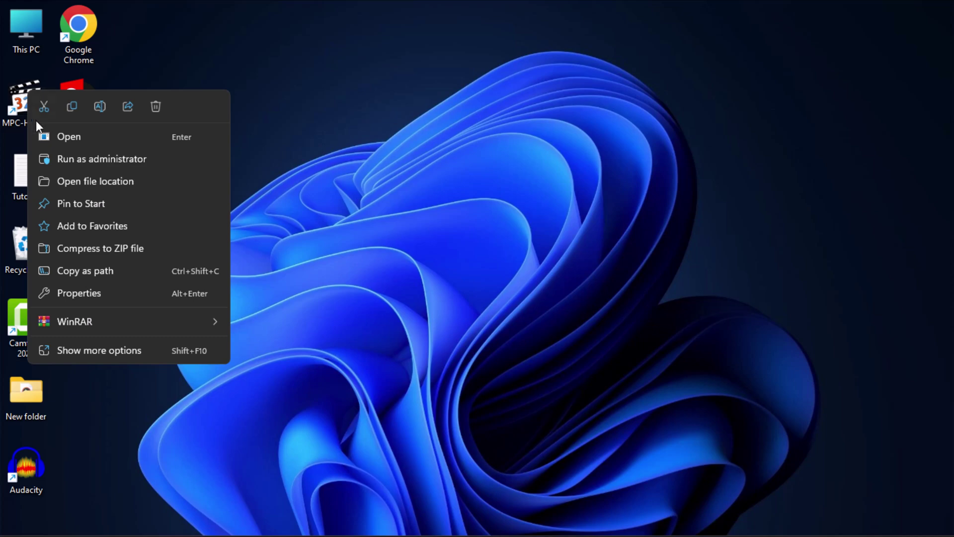
{"action": "left_click", "coordinate": [60, 180]}
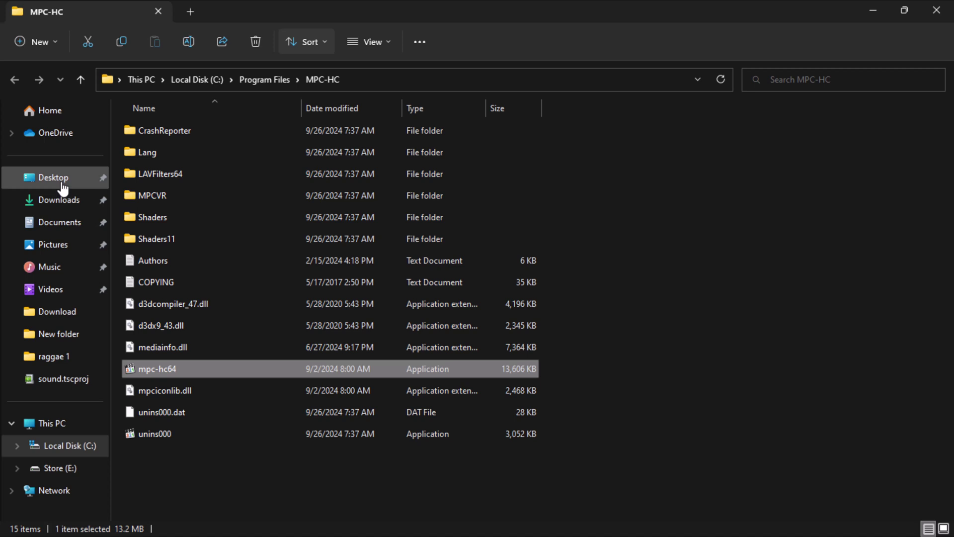
- Run the unins000 uninstaller from the MPC-HC install folder
{"action": "left_click", "coordinate": [187, 431]}
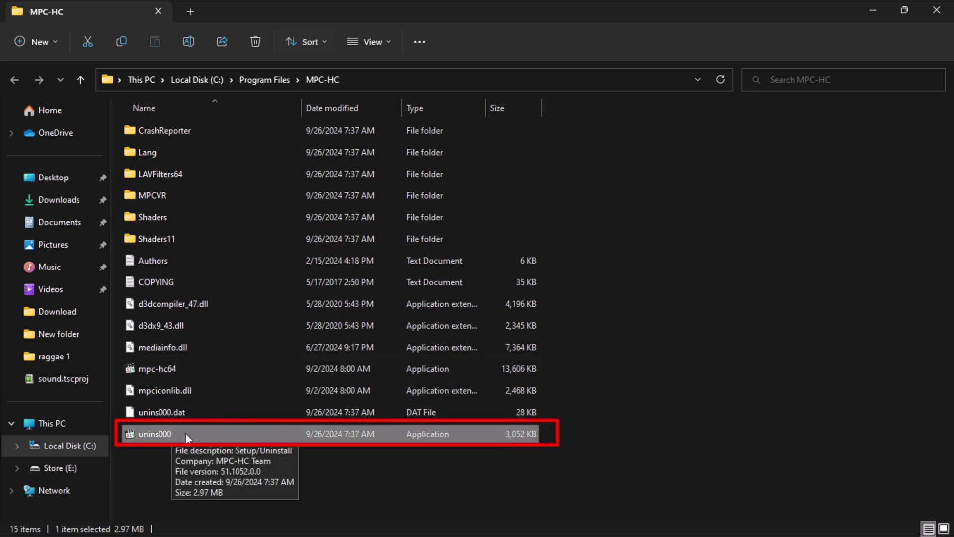
{"action": "mouse_move", "coordinate": [156, 434]}
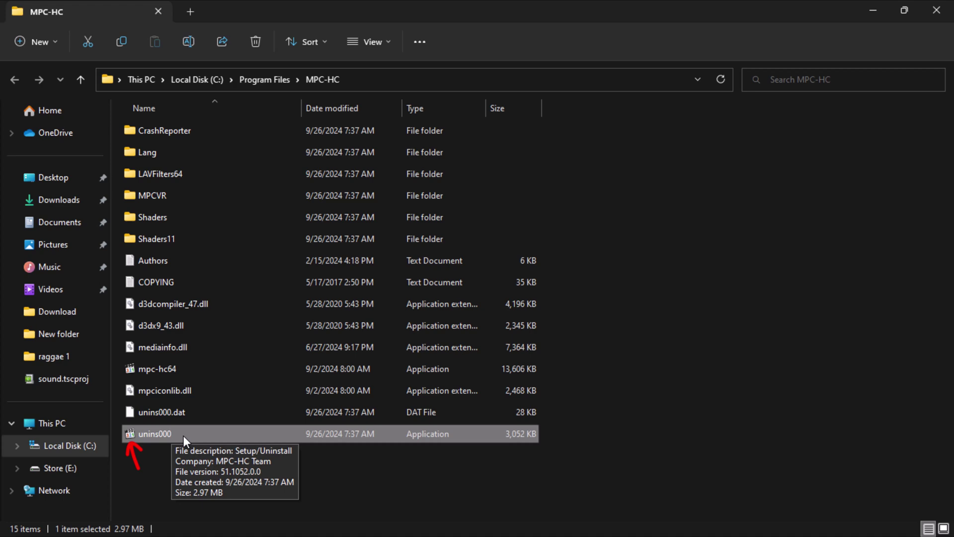
{"action": "double_click", "coordinate": [183, 435]}
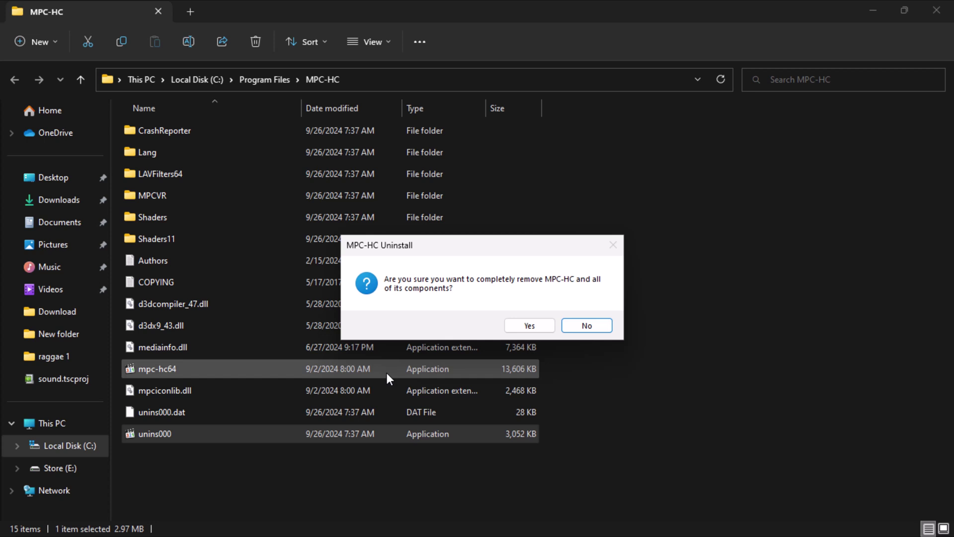
- Confirm removing MPC-HC with its settings and acknowledge the success message
{"action": "left_click", "coordinate": [538, 325]}
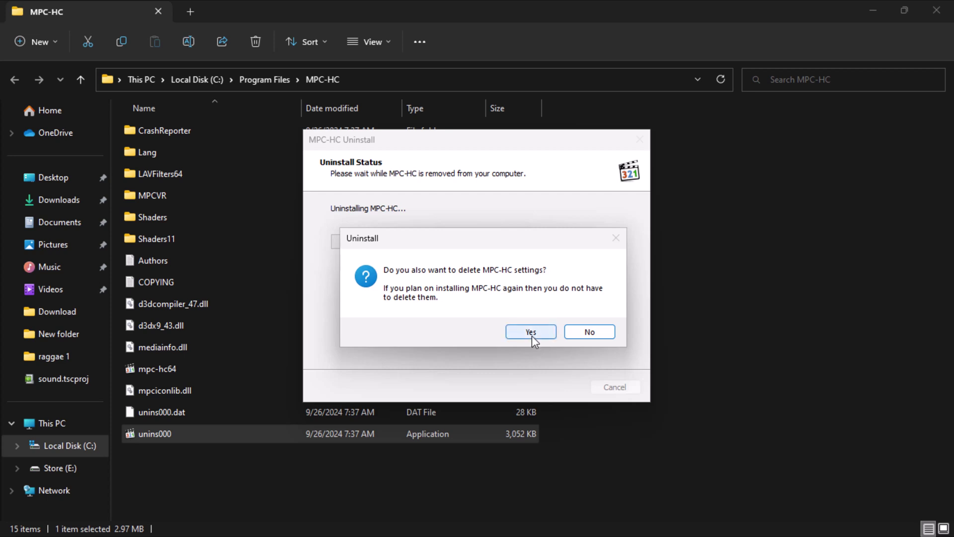
{"action": "left_click", "coordinate": [531, 332]}
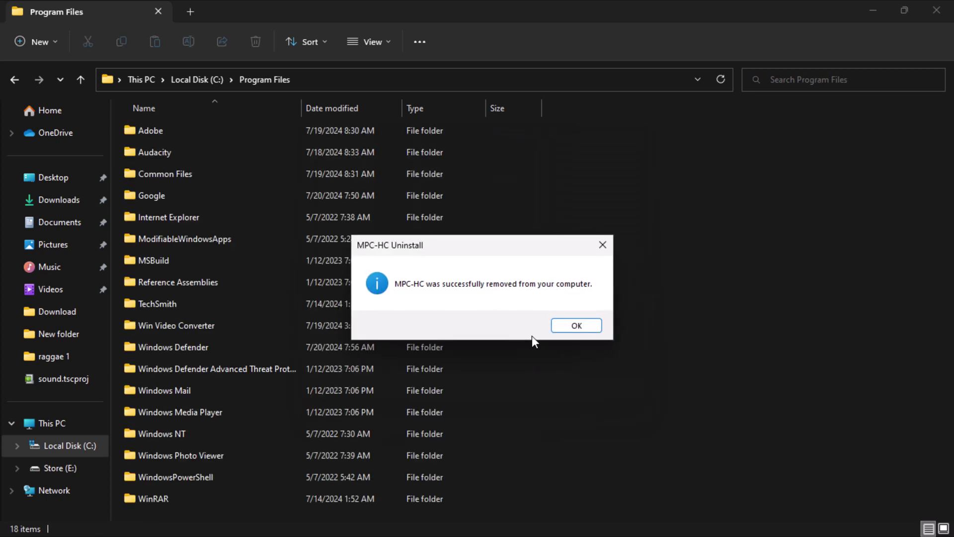
{"action": "left_click", "coordinate": [571, 325]}
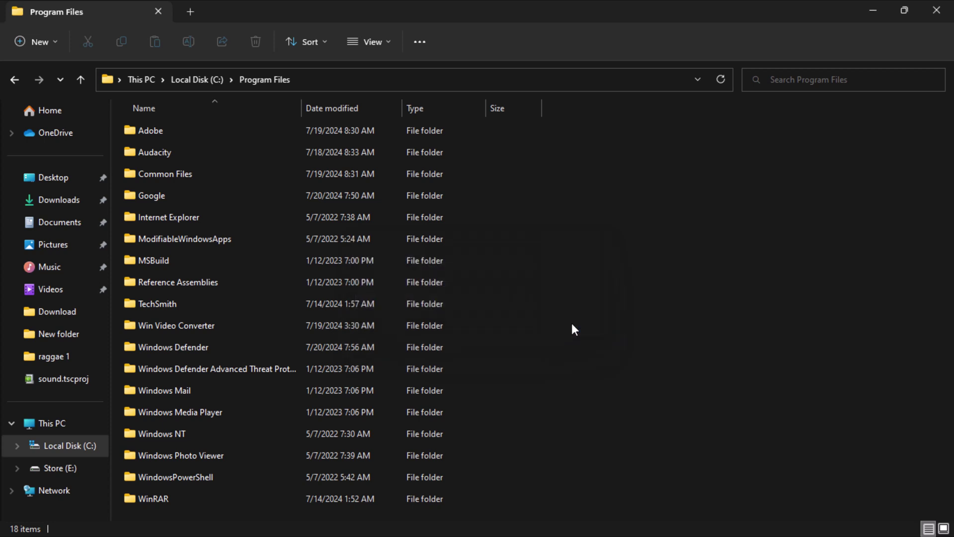
- Close the Program Files window, leaving a desktop without the MPC-HC shortcut
{"action": "left_click", "coordinate": [938, 12]}
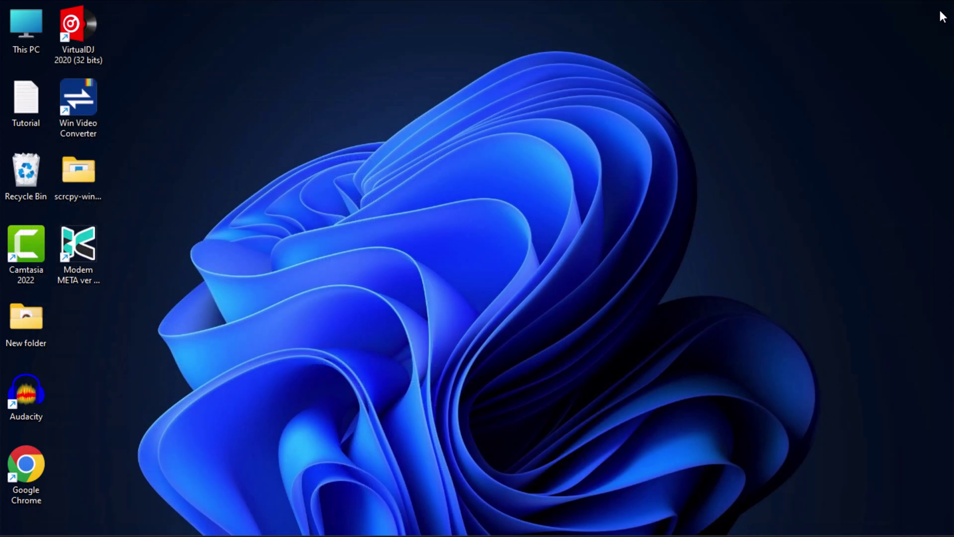